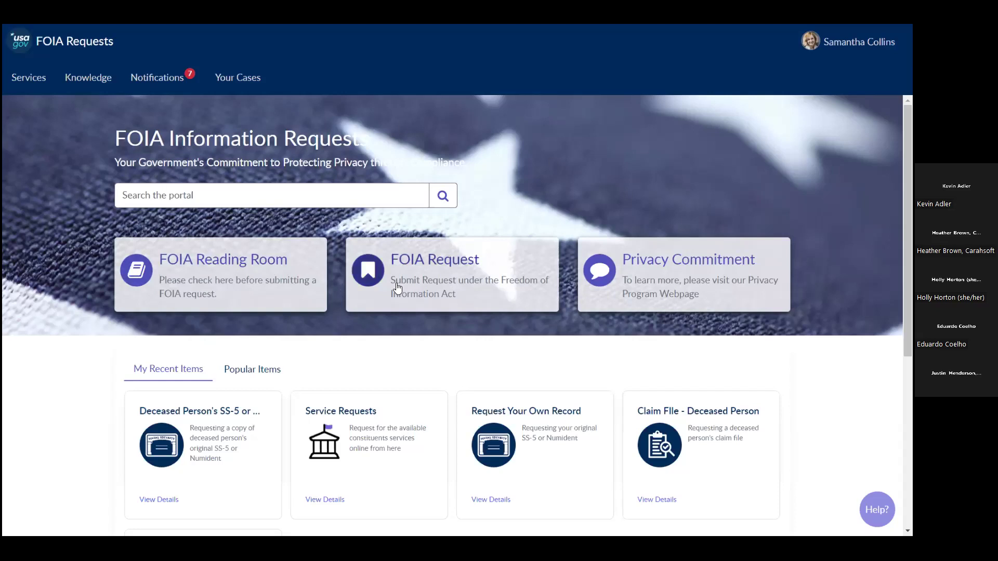
View the FOIA Reading Room articles and return to the portal home page.
click(219, 275)
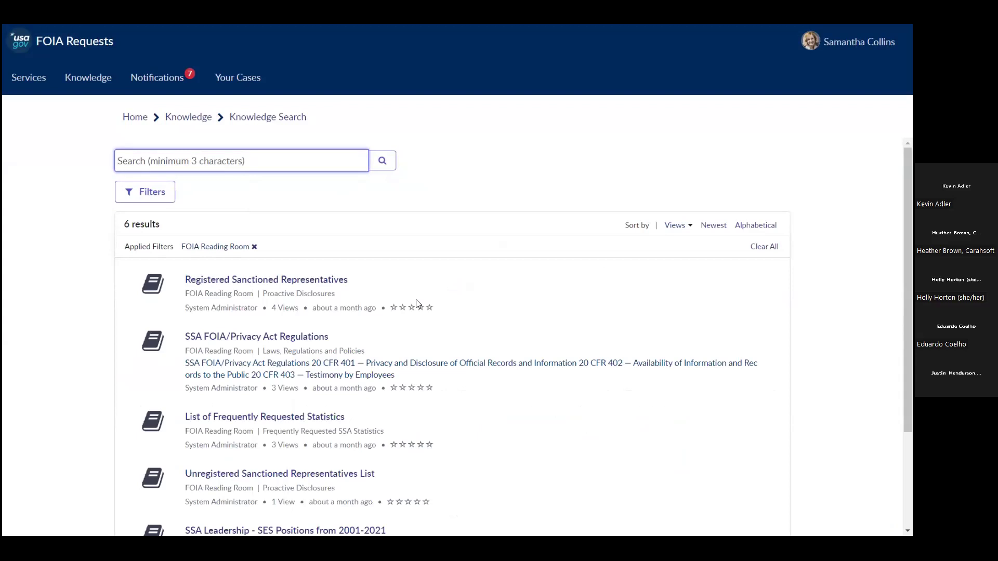
click(19, 41)
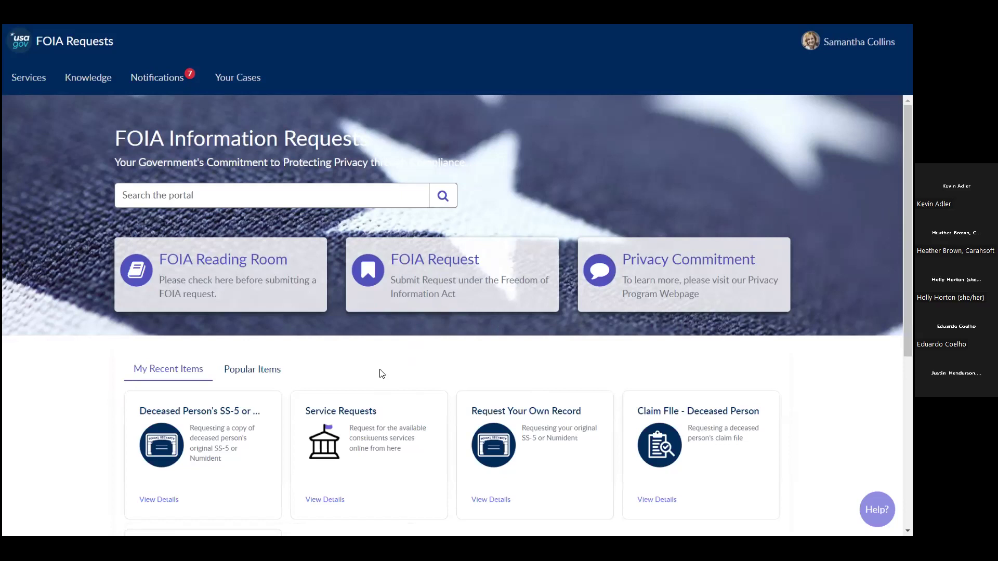
Start a FOIA request for an Individual applicant, choose the signed-in requester as the constituent, and continue to the request details.
click(420, 276)
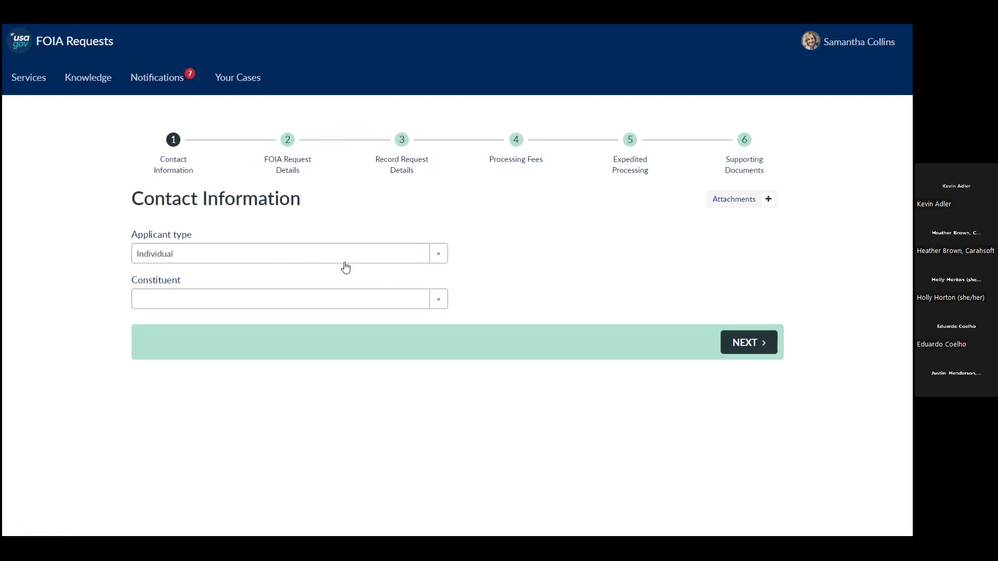
click(379, 260)
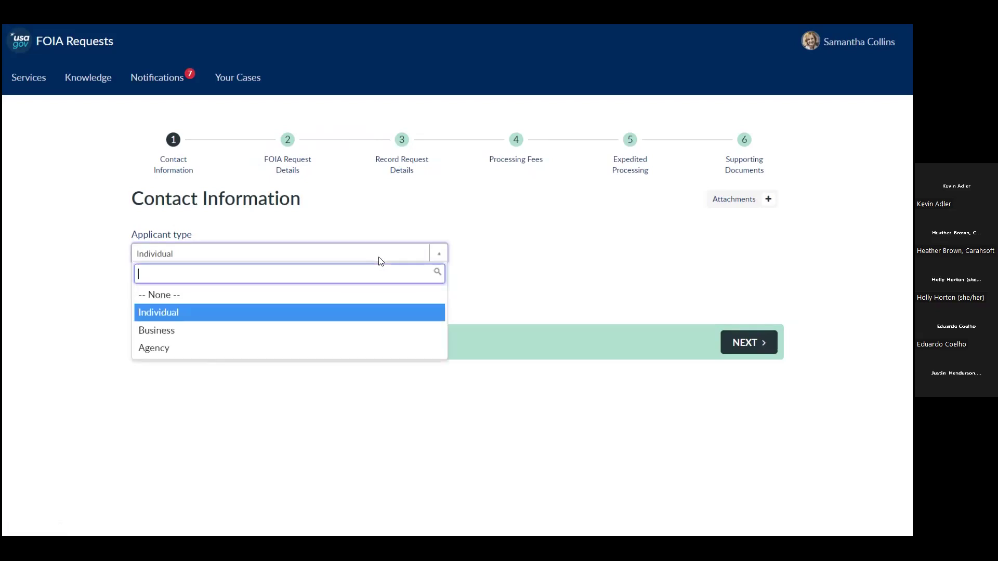
click(381, 260)
click(422, 299)
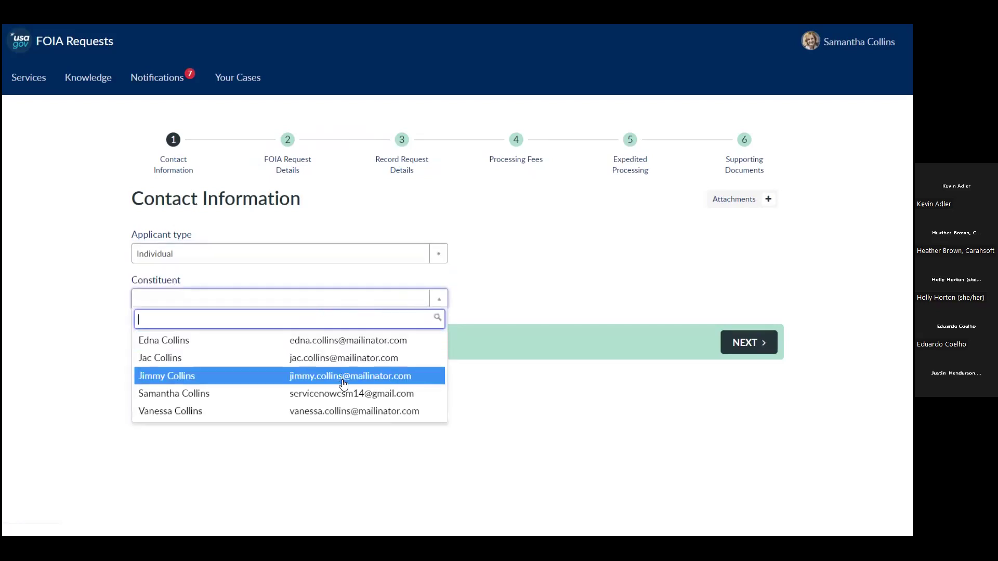
click(347, 397)
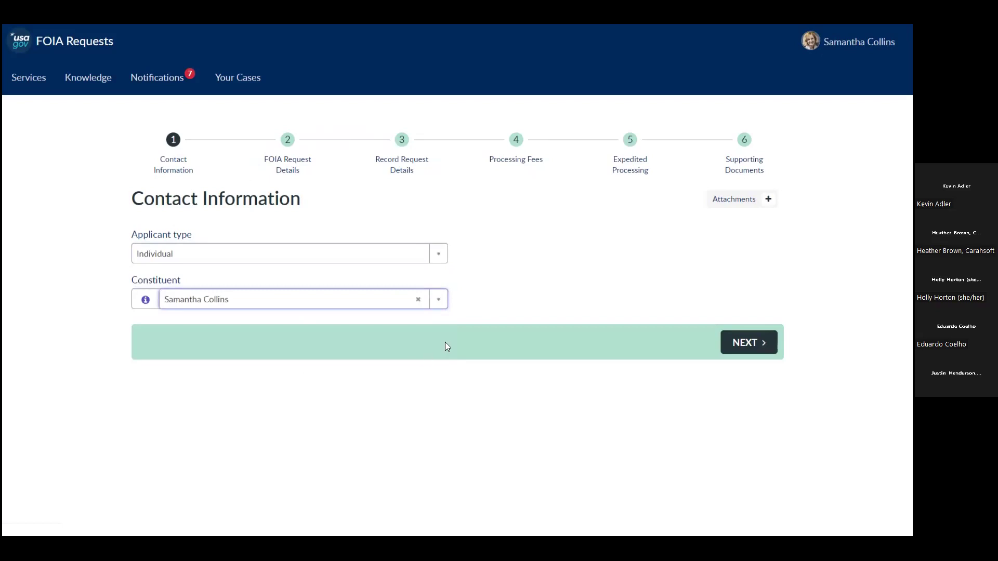
click(512, 279)
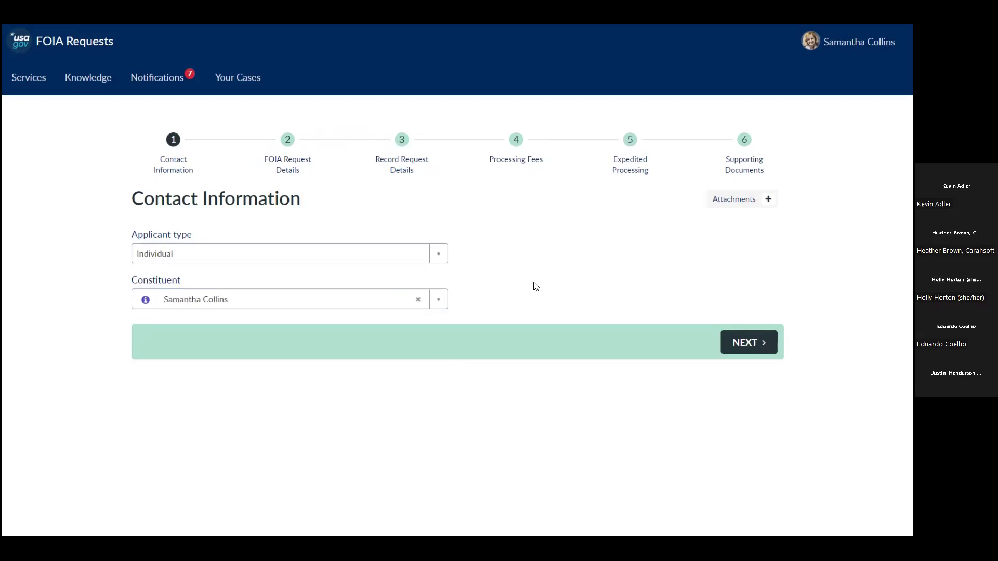
click(759, 341)
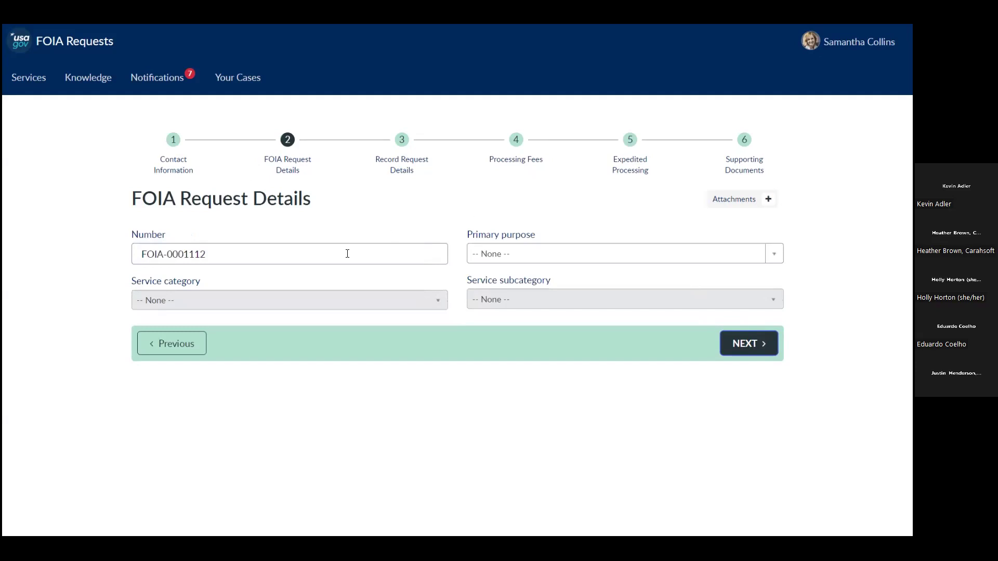
Set the request's primary purpose to Constituent Benefits and continue to the record request details.
click(549, 258)
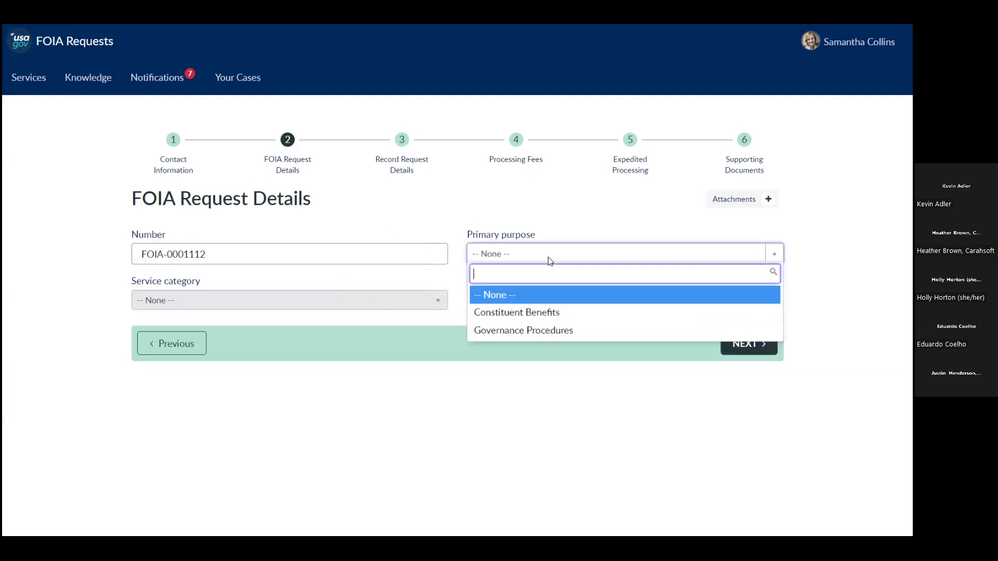
click(562, 318)
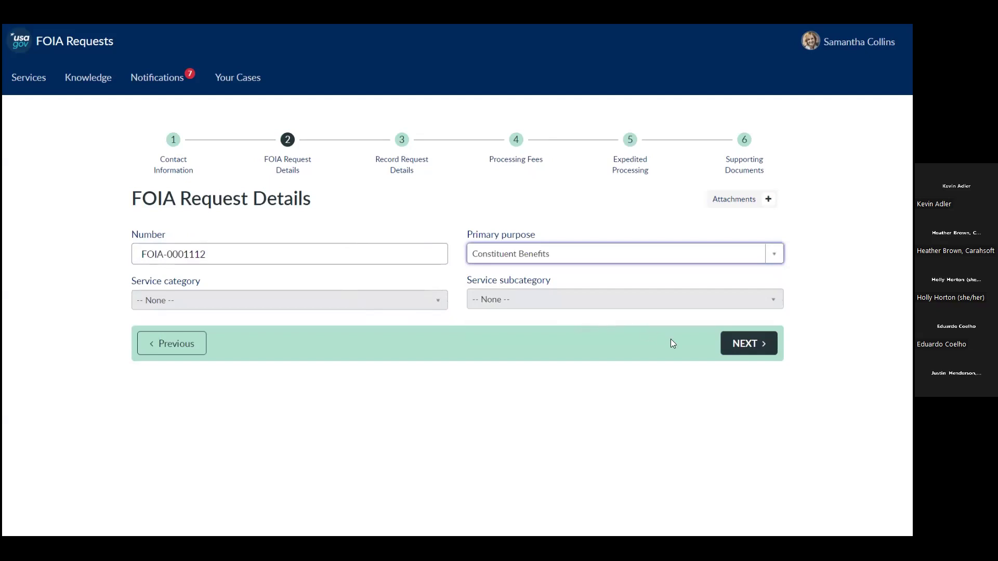
click(755, 342)
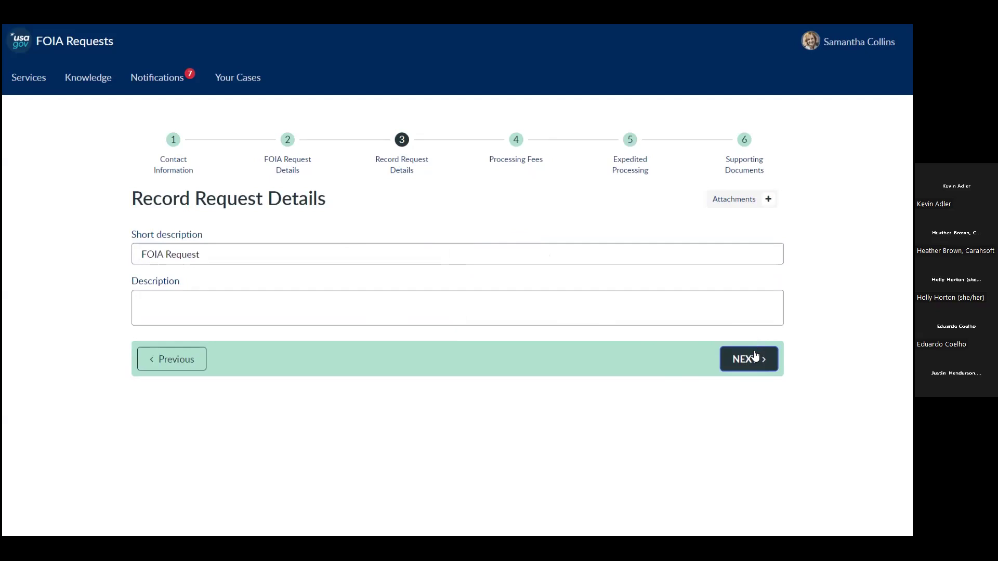
Keep the default description, processing fee and expedited processing values, and submit the FOIA request.
click(755, 358)
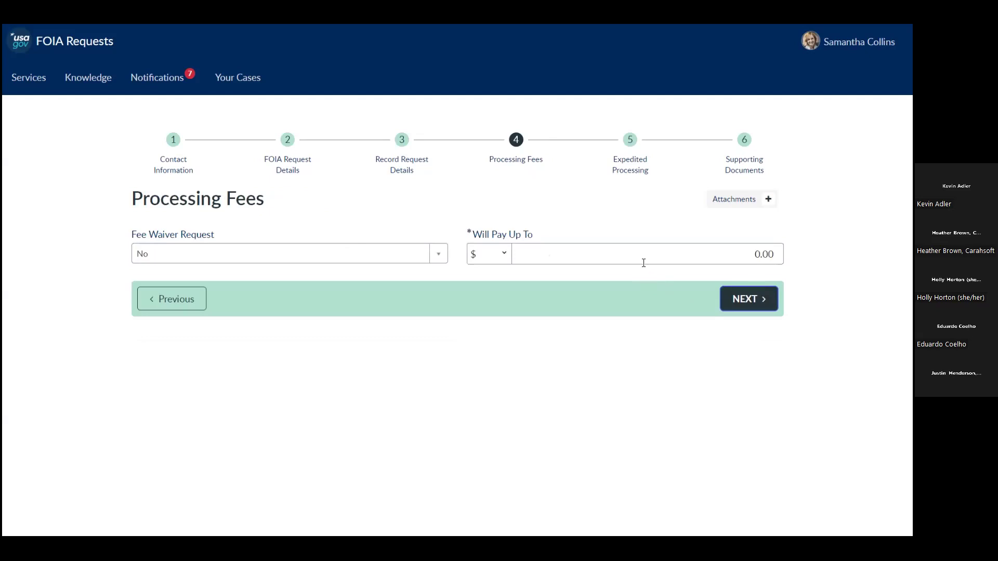
click(757, 298)
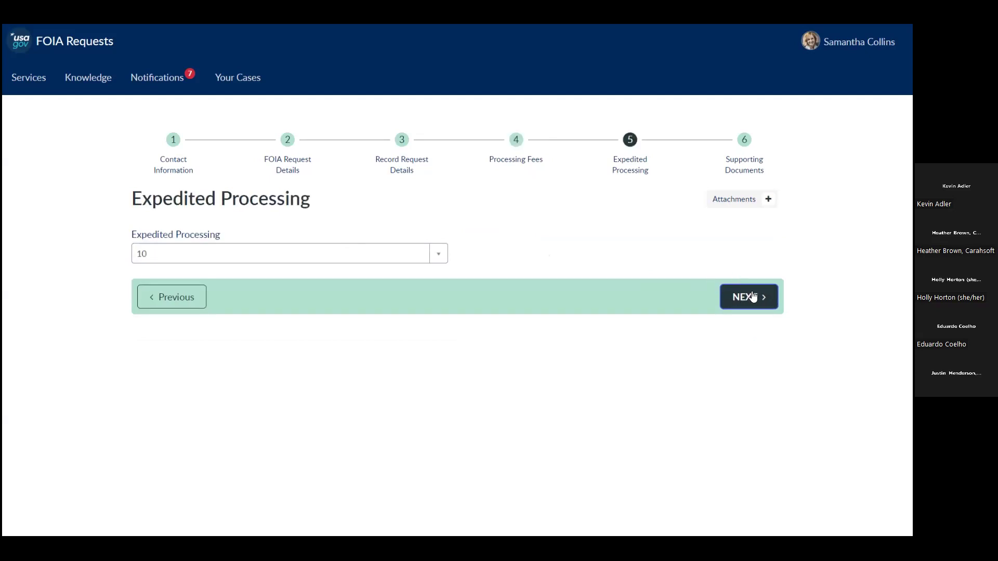
click(752, 296)
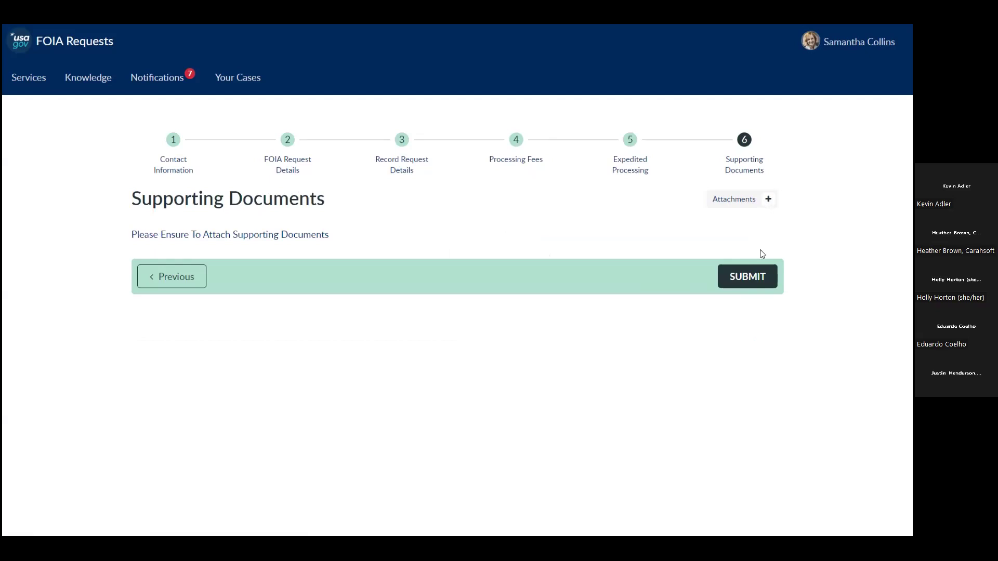
click(753, 282)
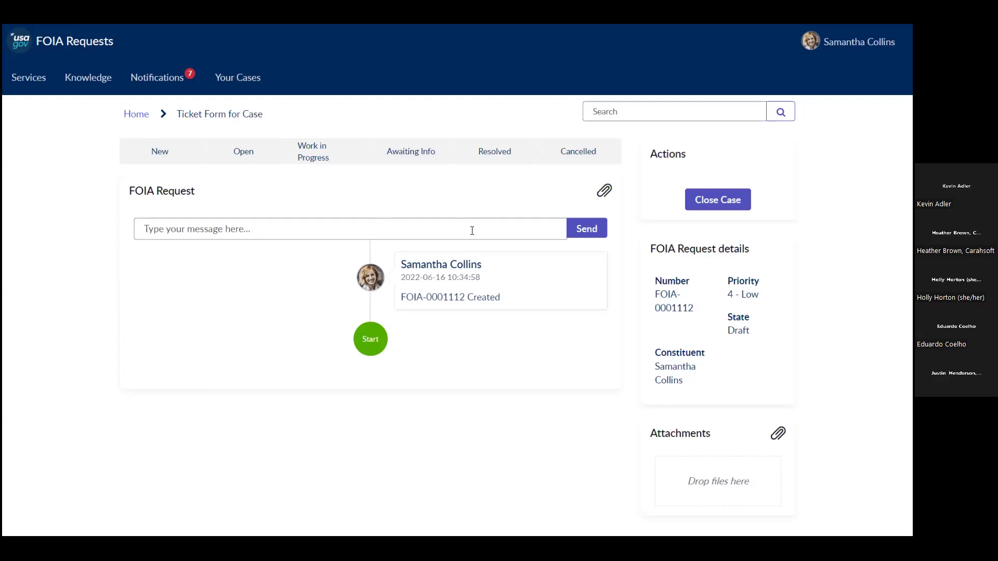
Switch to the CSM/FSM Configurable Workspace, show the personal FOIA Requests list, and bring up the already open FOIA request record.
key(alt+Tab)
key(alt+Tab)
key(alt+Tab)
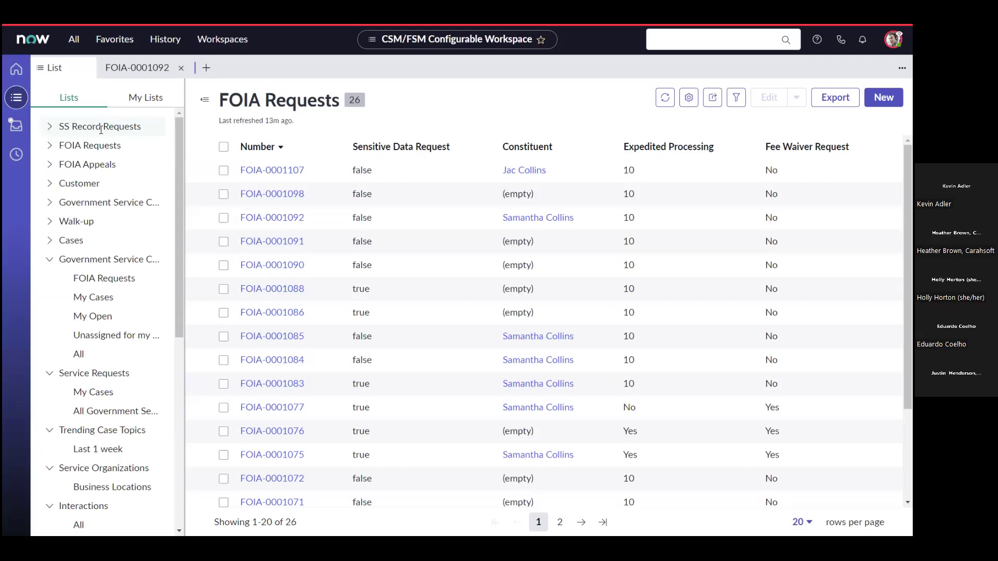
click(138, 103)
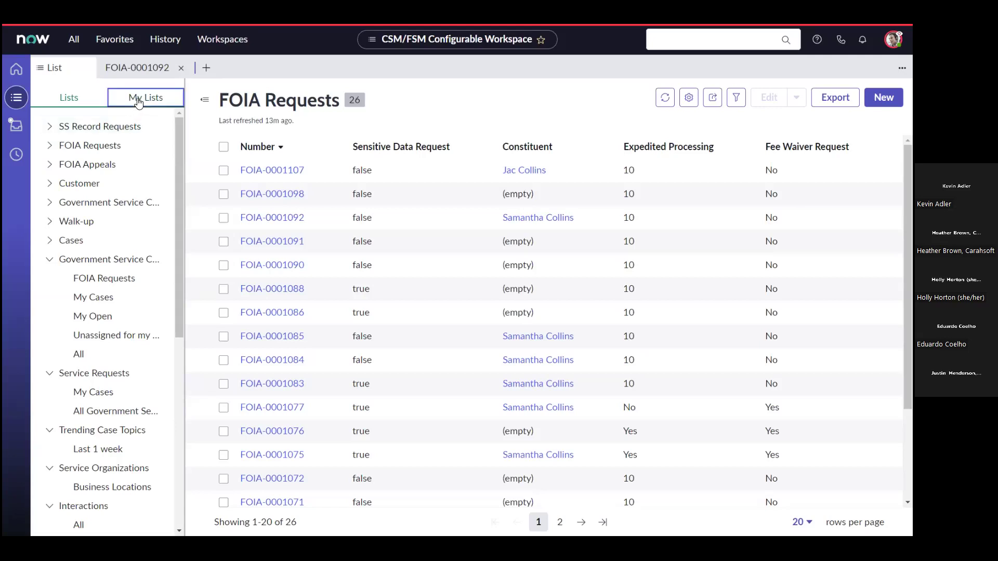
click(123, 134)
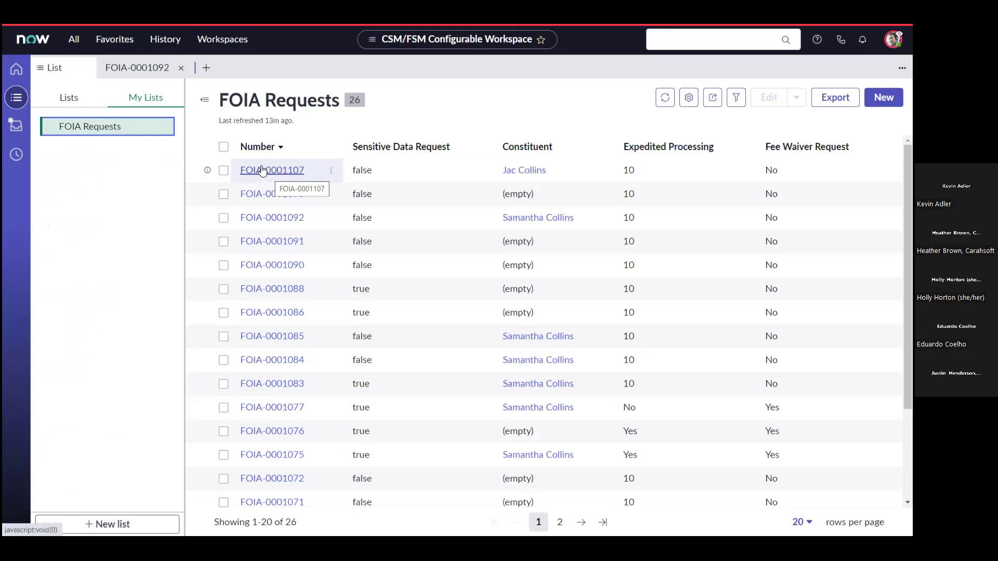
click(147, 75)
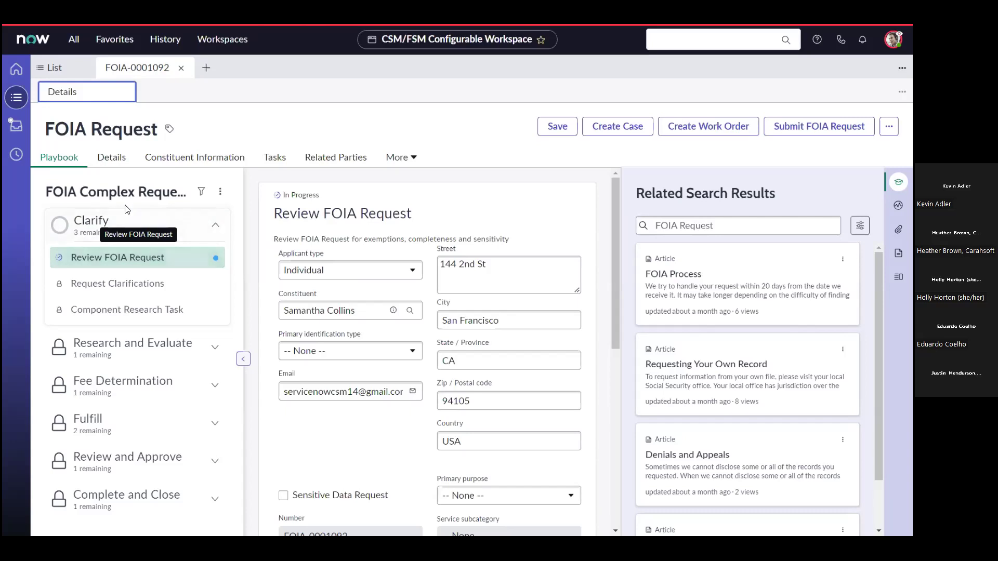
Look through the Review FOIA Request form in the playbook and mark that activity complete.
scroll(618, 237, down, 3)
scroll(618, 237, up, 2)
scroll(624, 330, down, 5)
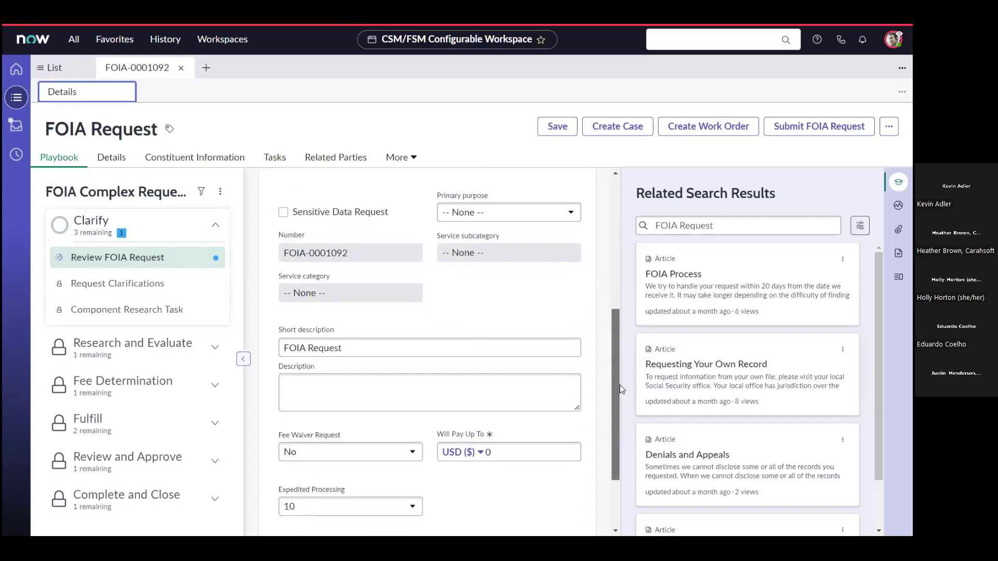
click(555, 504)
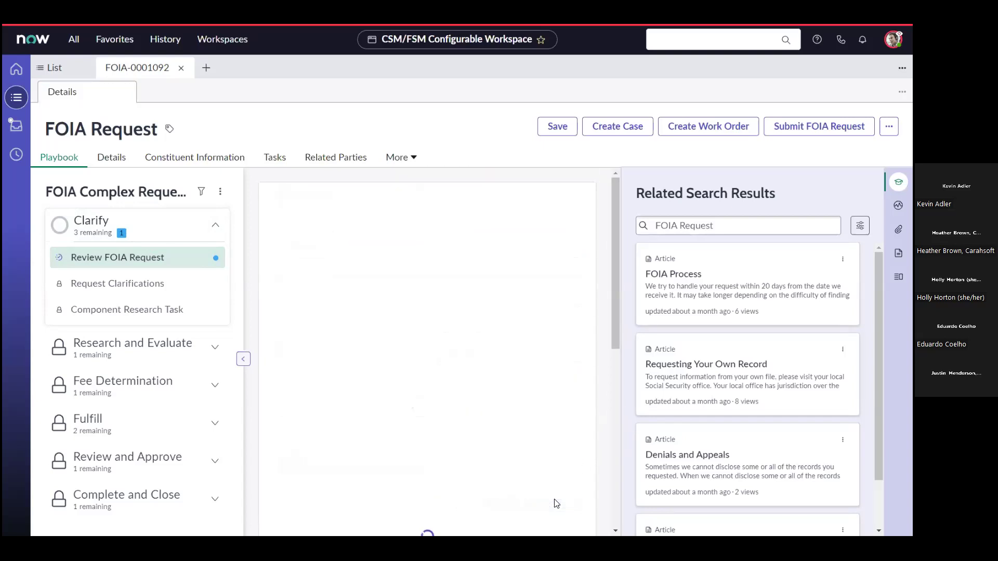
Open the Request Clarifications activity with its customer-visible comments field and look through the related knowledge articles.
click(149, 281)
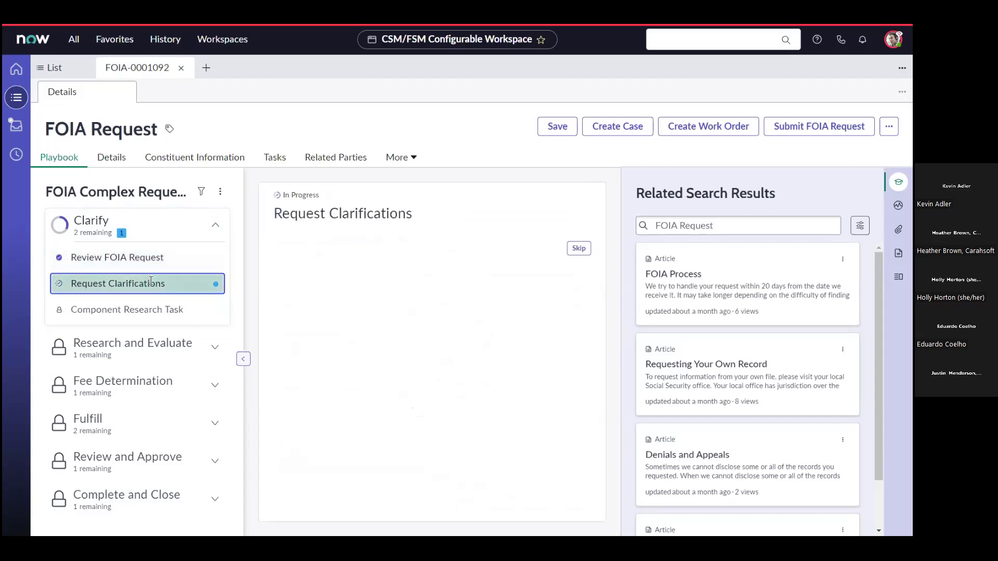
click(327, 306)
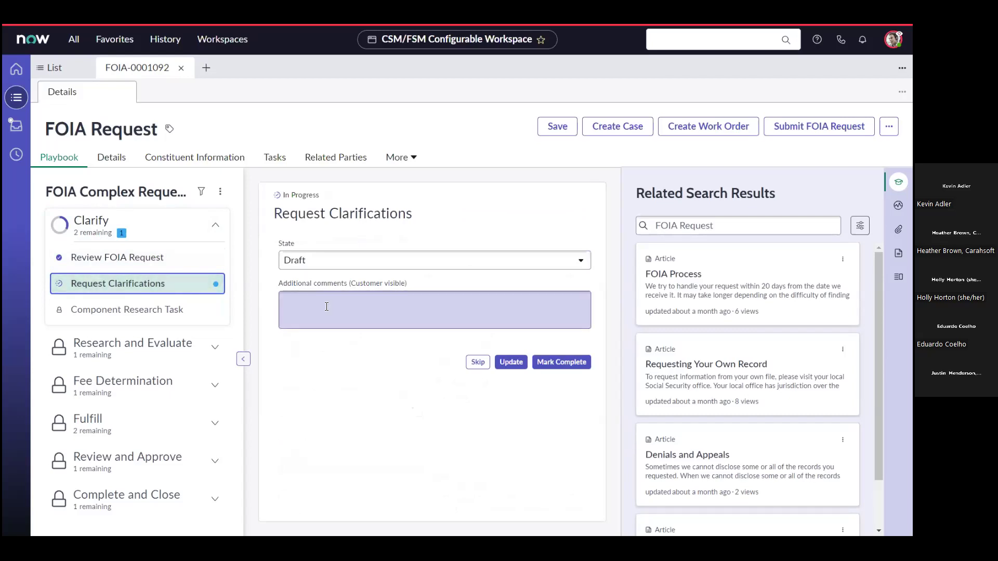
click(327, 307)
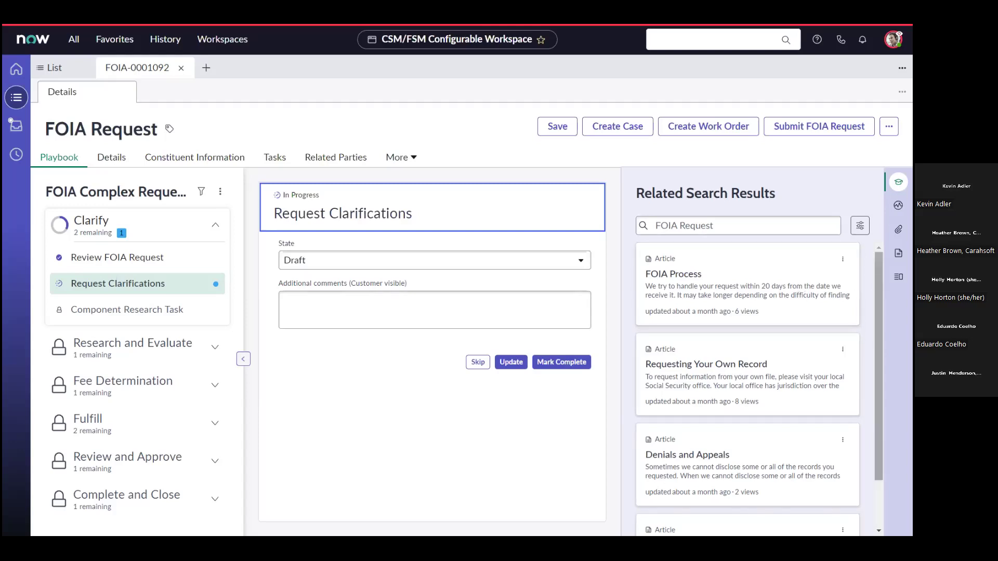
scroll(799, 285, down, 2)
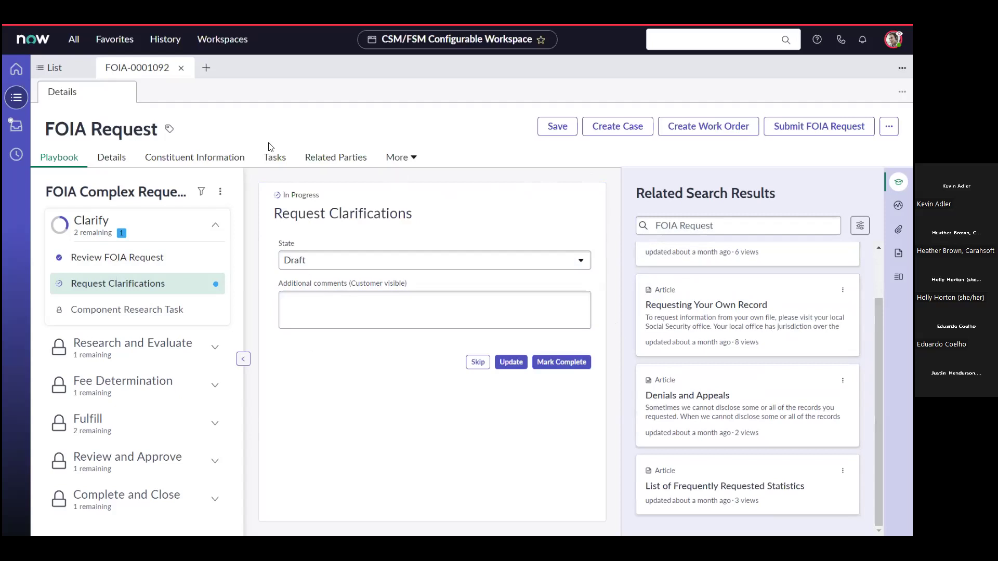
Examine the constituent's information, including the cases overview, recent cases, chat interactions and services received.
click(206, 168)
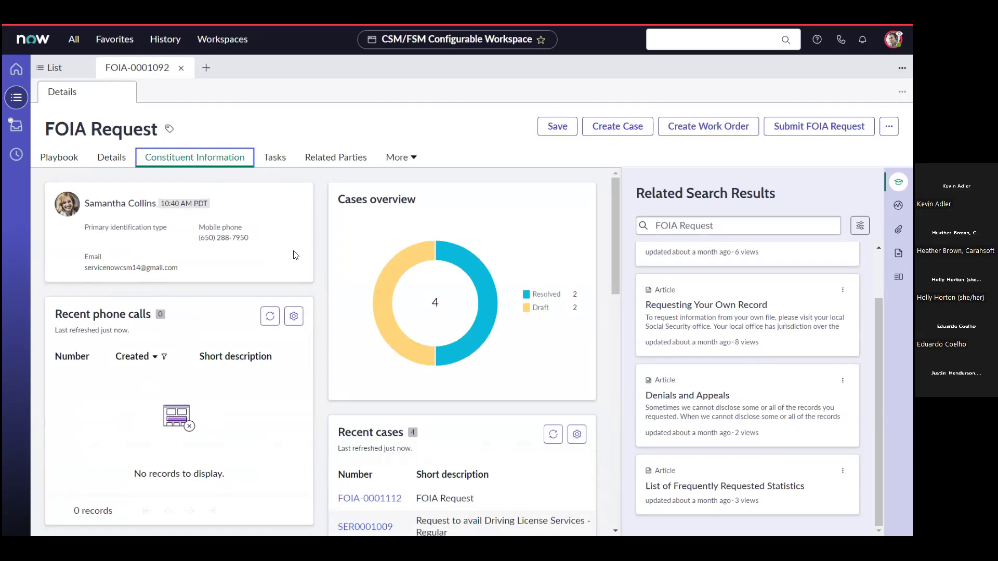
scroll(611, 243, down, 1)
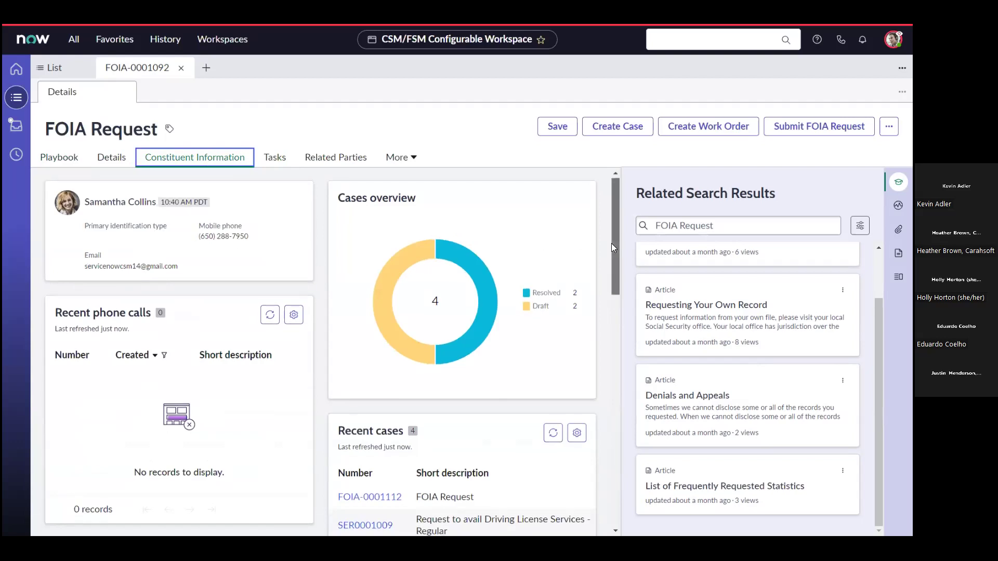
scroll(612, 243, down, 3)
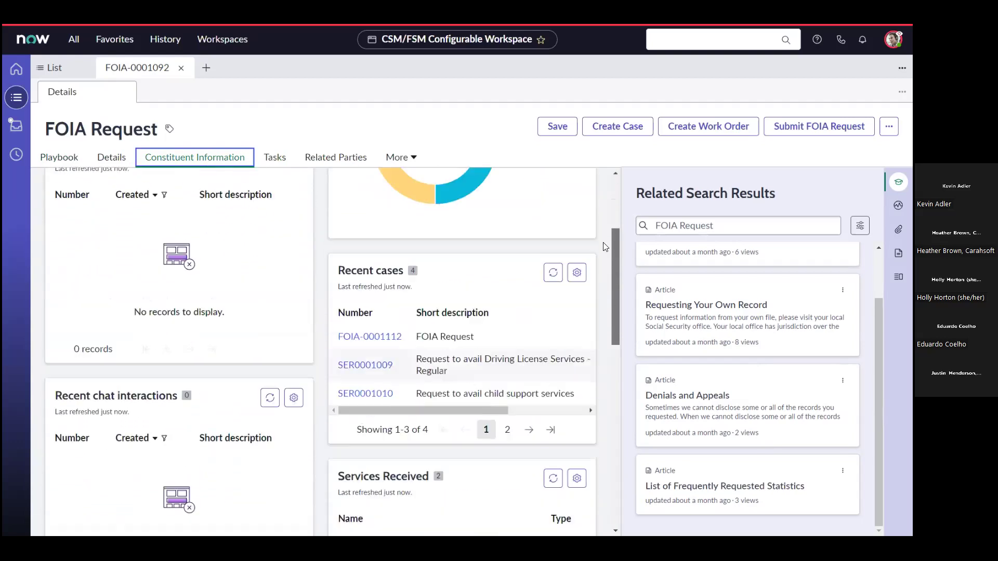
scroll(604, 246, up, 3)
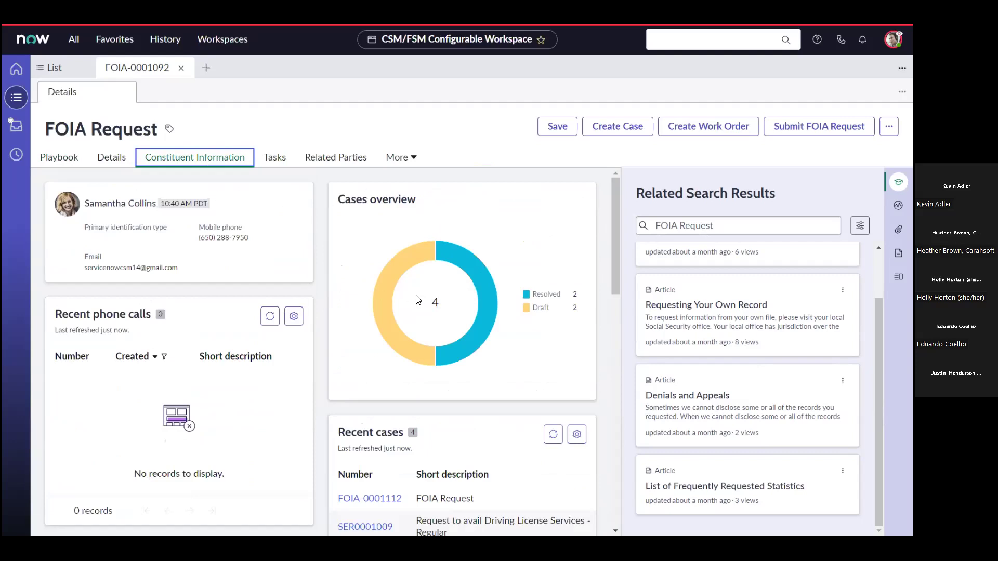
scroll(609, 232, down, 5)
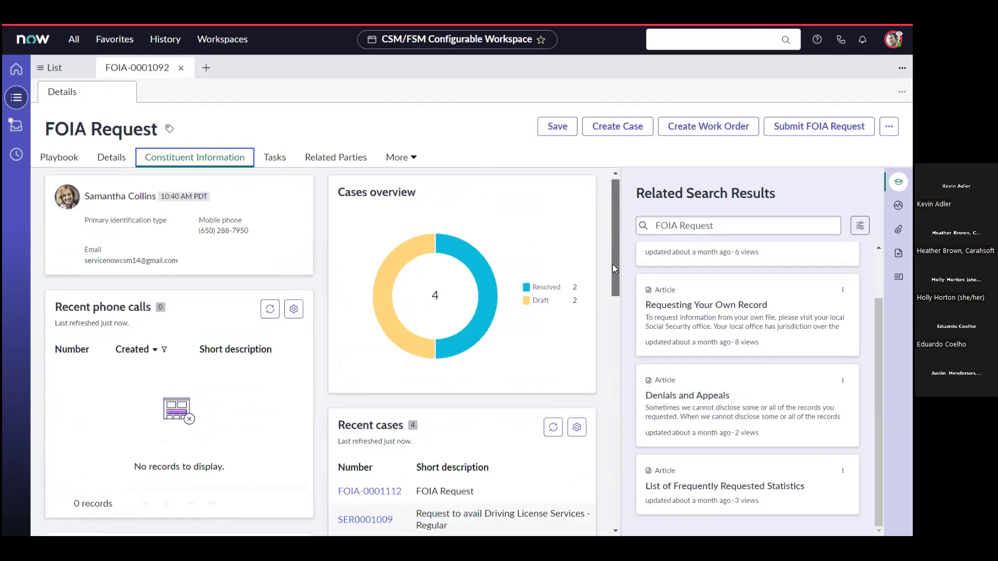
scroll(613, 314, up, 1)
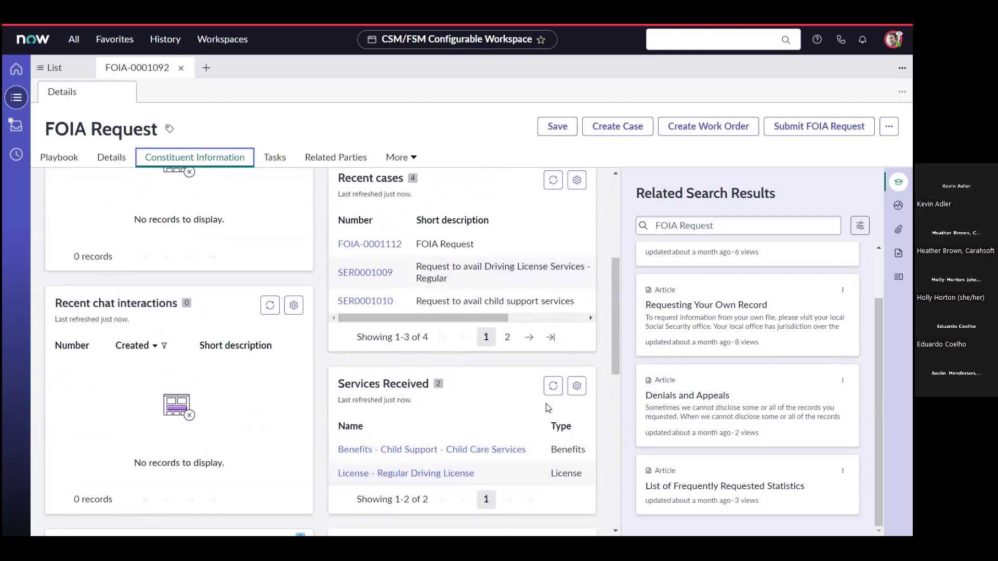
drag(610, 283, 612, 209)
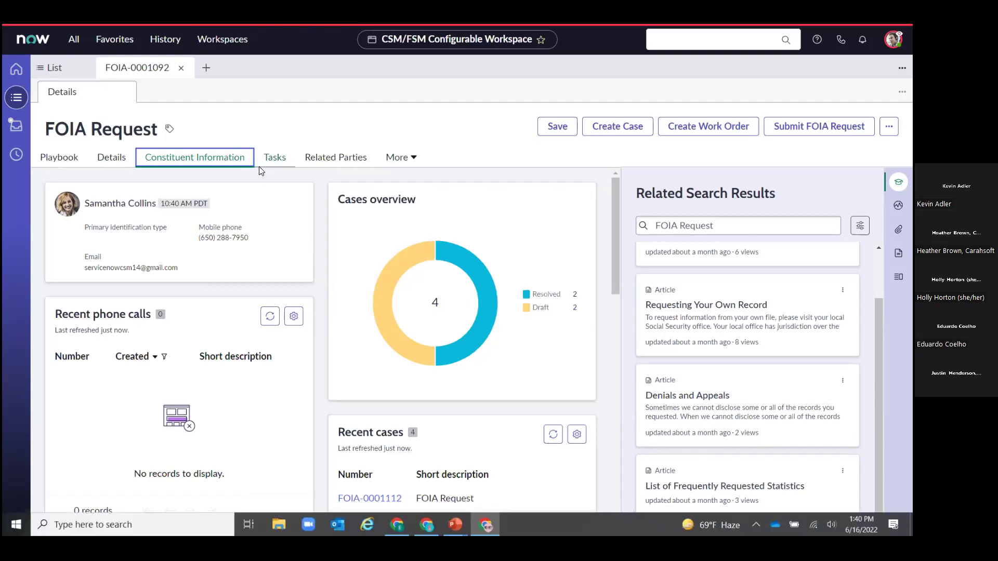
Switch to the Customer Service Manager dashboard, view the FOIA case metrics, and open the FOIA Stage Processing view.
key(alt+Tab)
key(alt+Tab)
key(alt+Tab)
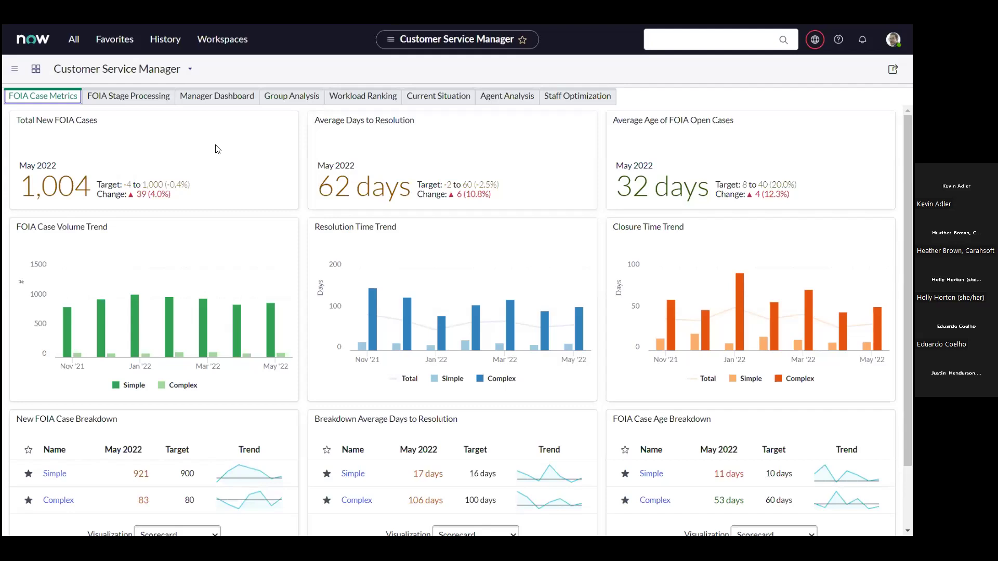
mouse_move(155, 320)
click(170, 101)
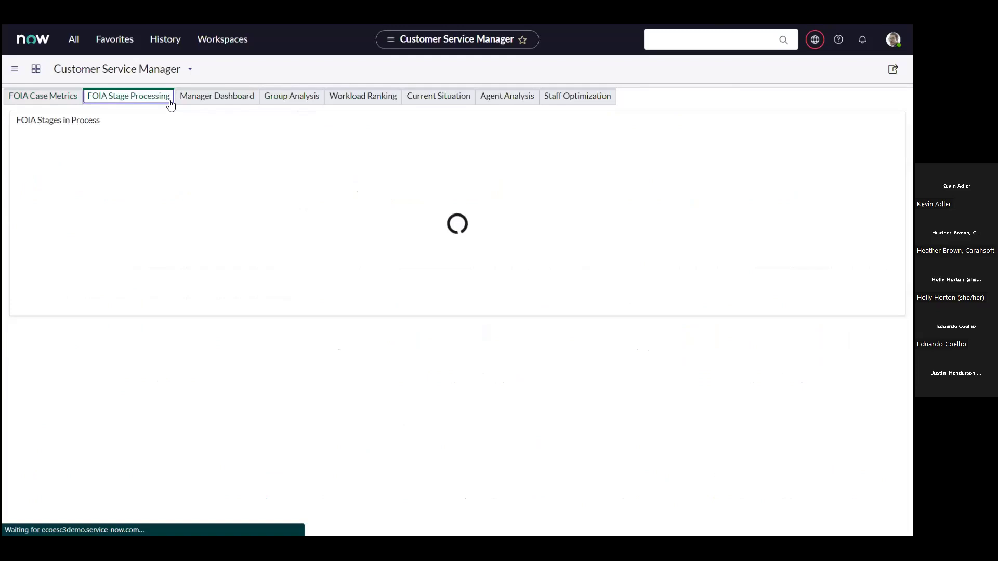